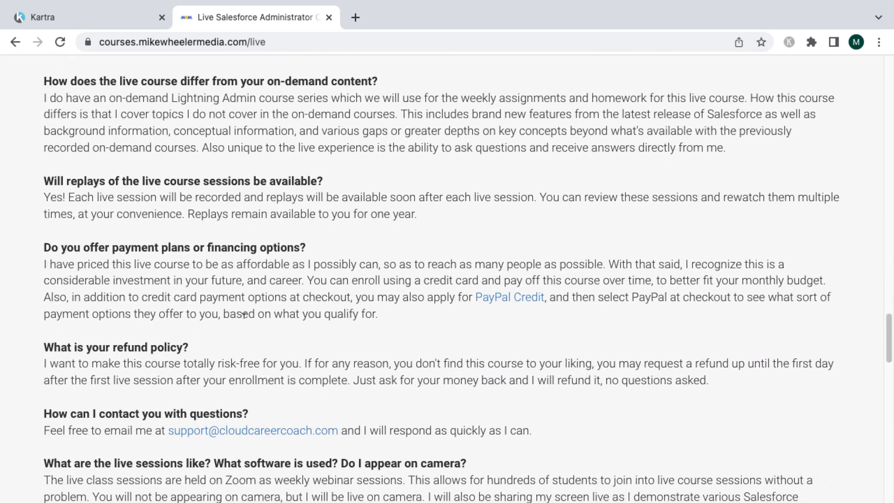
# - Review the live Salesforce Administrator class sales page and trigger its exit pop-up to examine the course offer
pyautogui.scroll(20, 244, 317)
pyautogui.scroll(15, 242, 317)
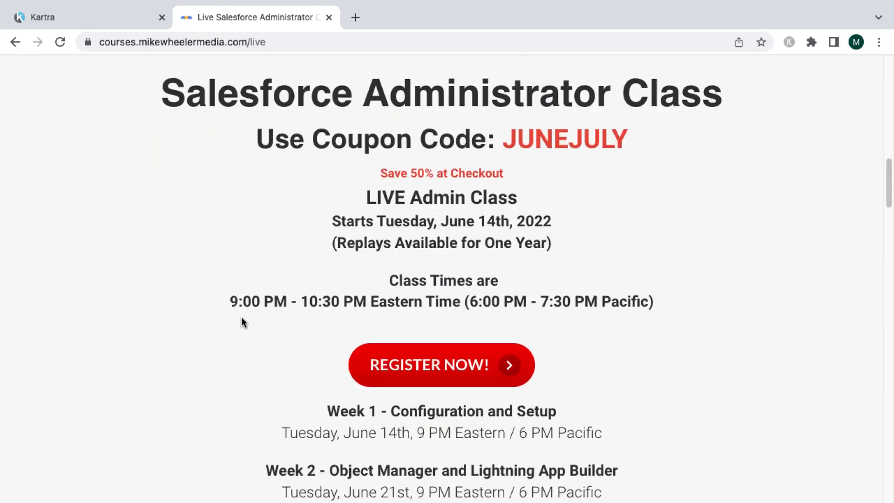
pyautogui.scroll(1, 243, 318)
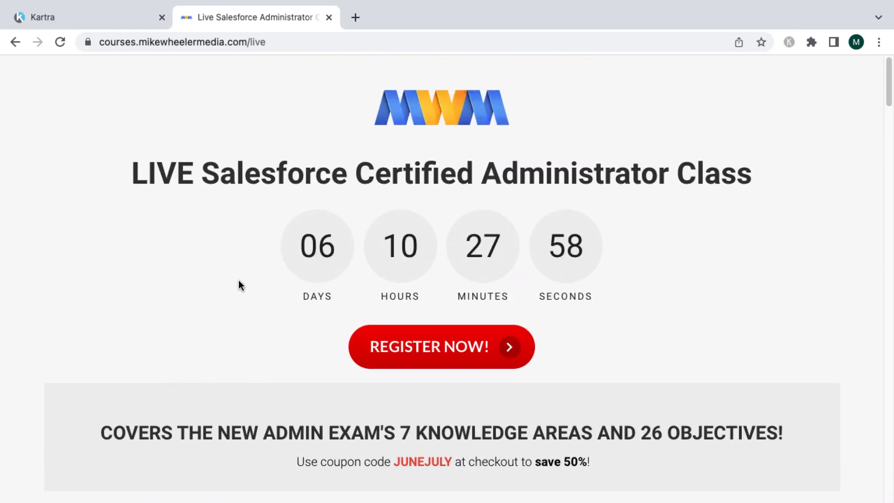
pyautogui.moveTo(29, 45)
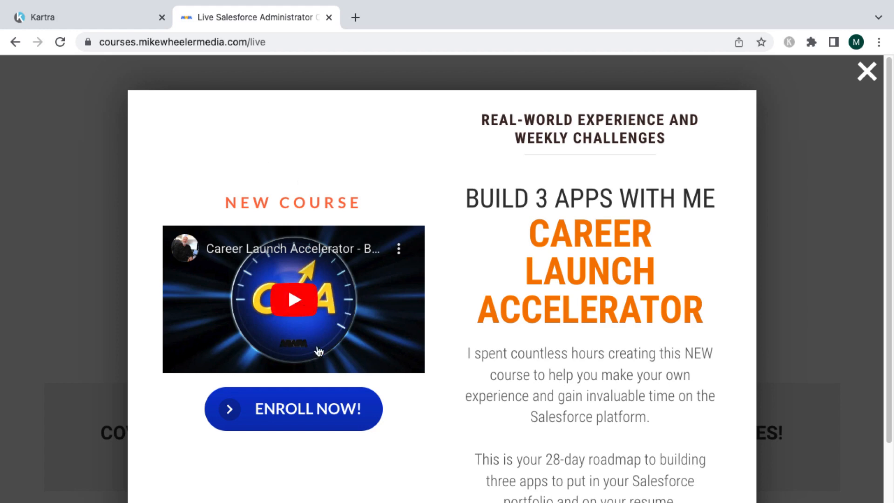
pyautogui.scroll(-3, 417, 332)
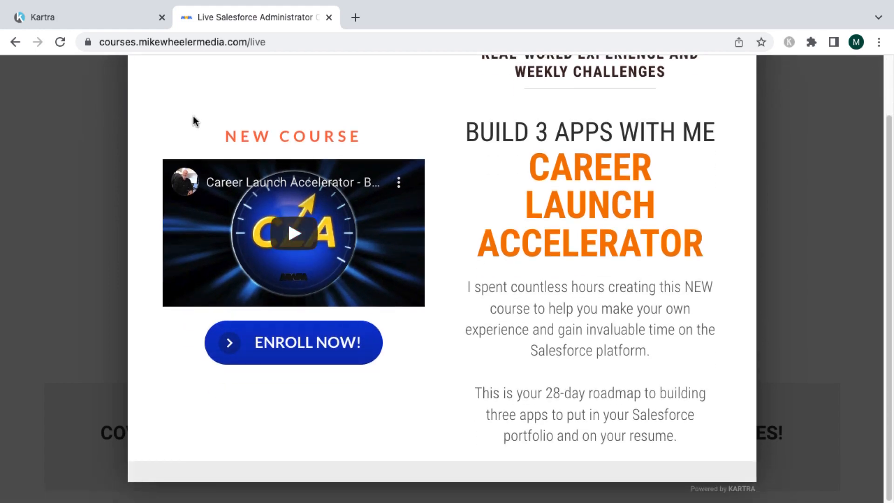
pyautogui.scroll(3, 205, 111)
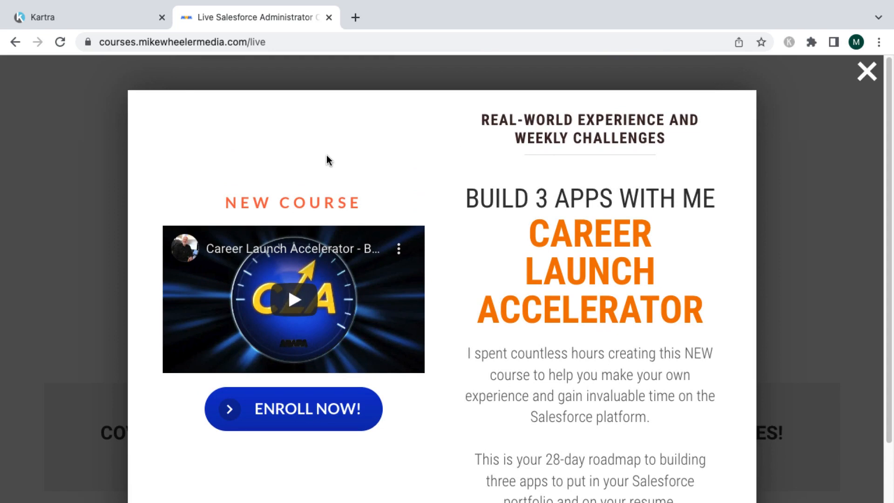
# - Switch to the Kartra page editor and open the sales page's exit pop-up for editing
pyautogui.click(111, 21)
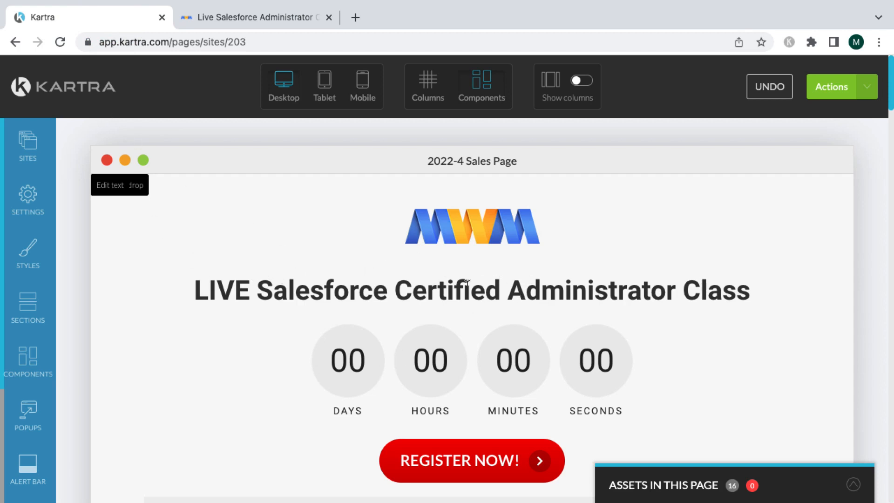
pyautogui.moveTo(466, 289)
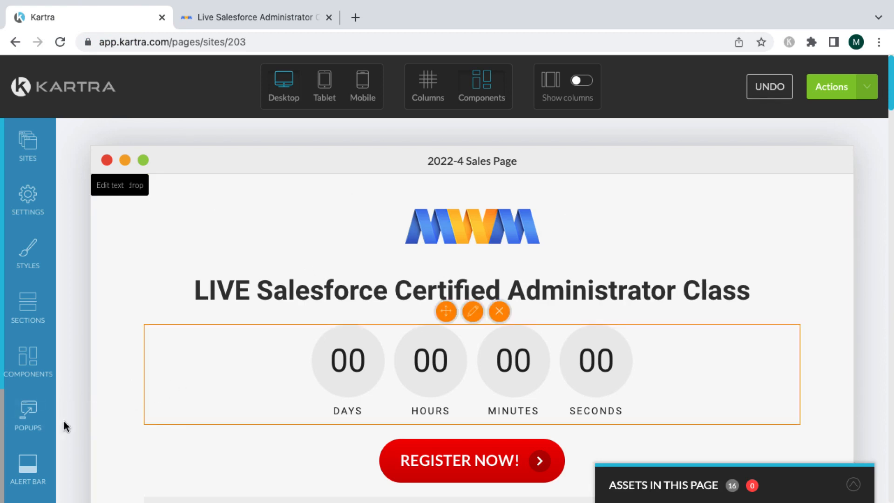
pyautogui.click(34, 416)
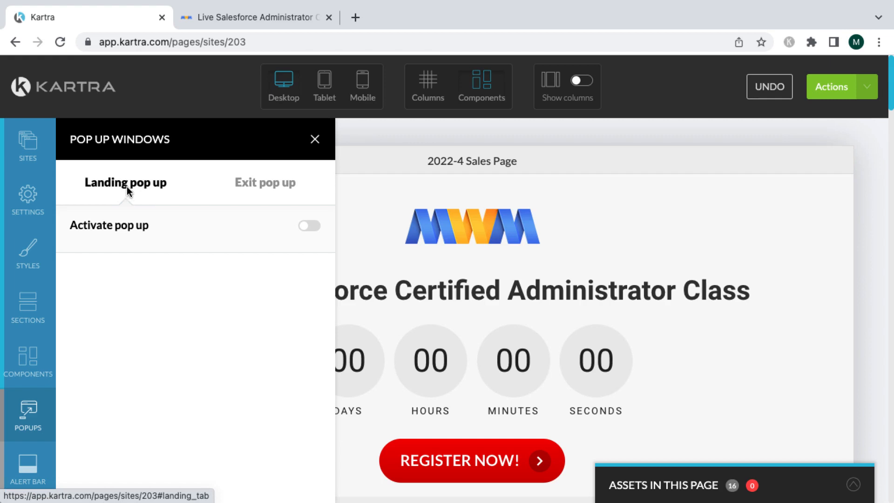
pyautogui.click(256, 186)
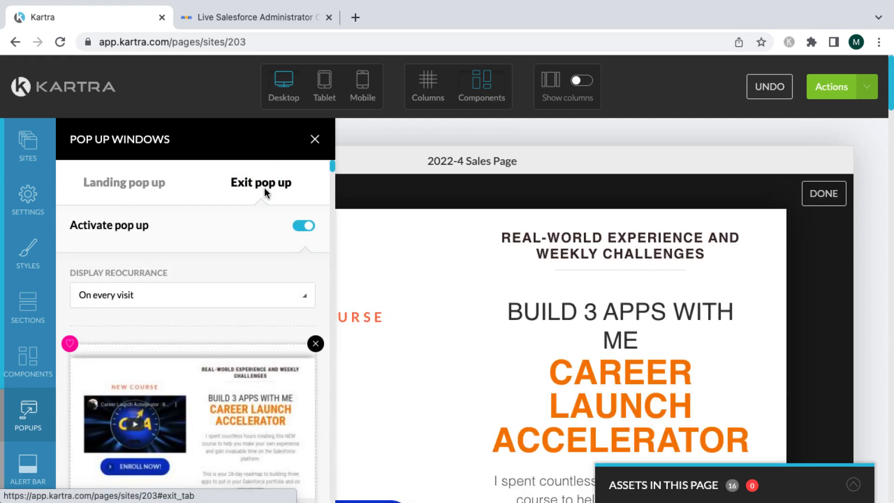
# - Examine the exit pop-up's display recurrence choices and its layout template
pyautogui.click(292, 297)
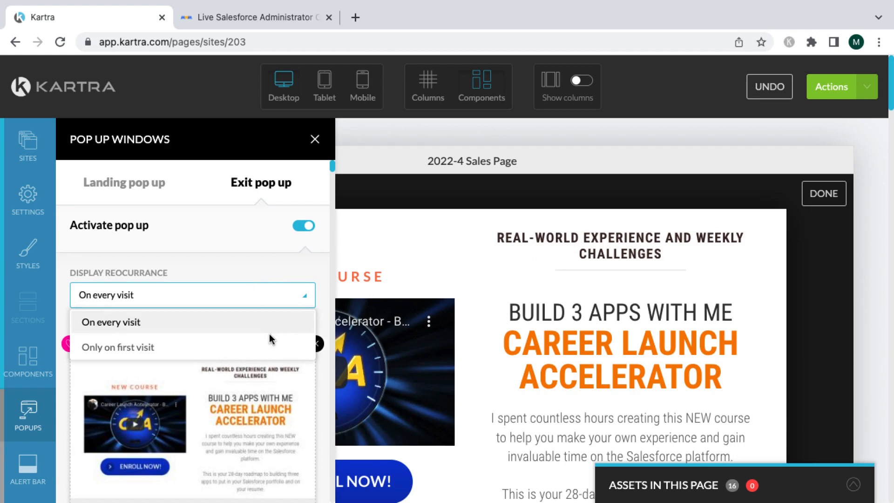
pyautogui.click(252, 262)
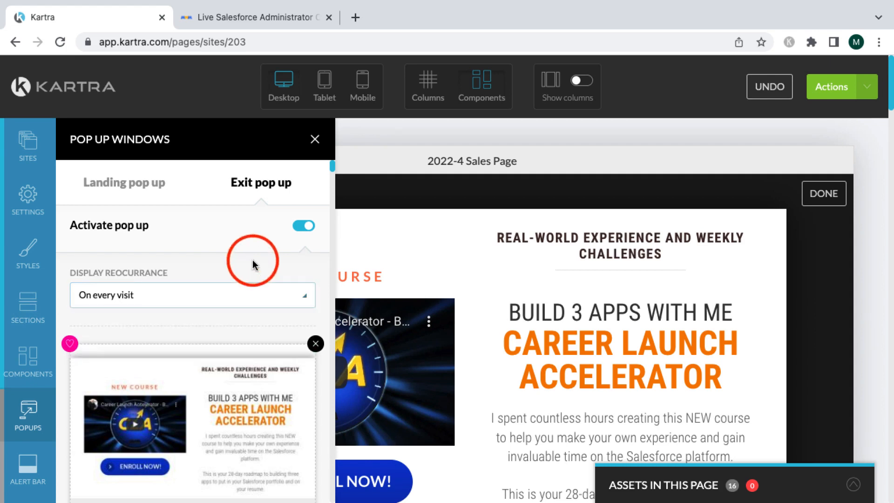
pyautogui.scroll(-1, 278, 295)
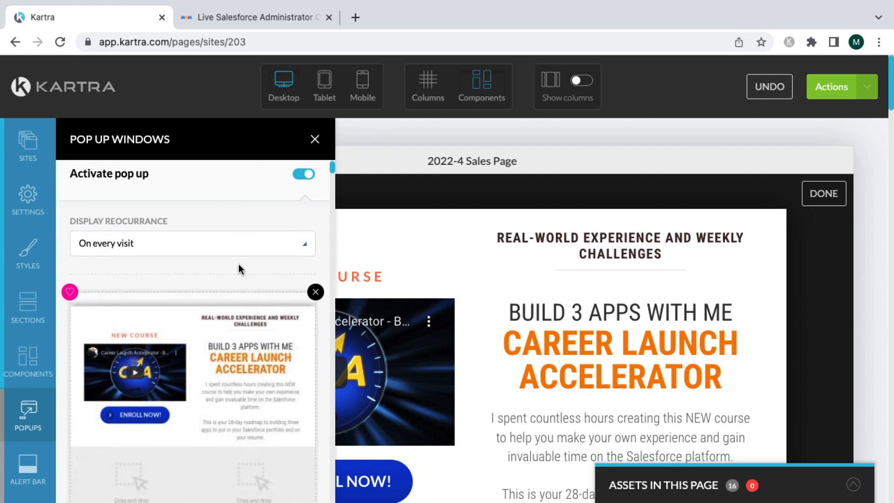
pyautogui.scroll(-1, 241, 273)
pyautogui.click(218, 350)
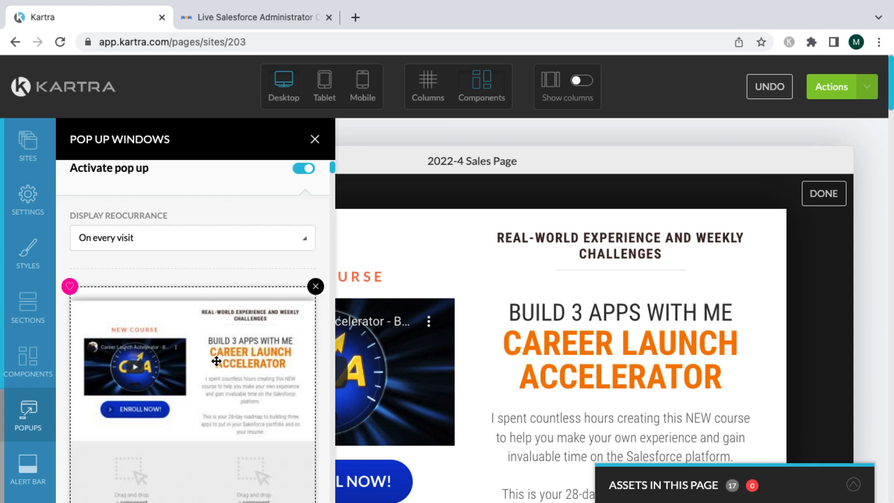
# - Add a Text component to the exit pop-up above the "NEW COURSE" heading
pyautogui.click(25, 363)
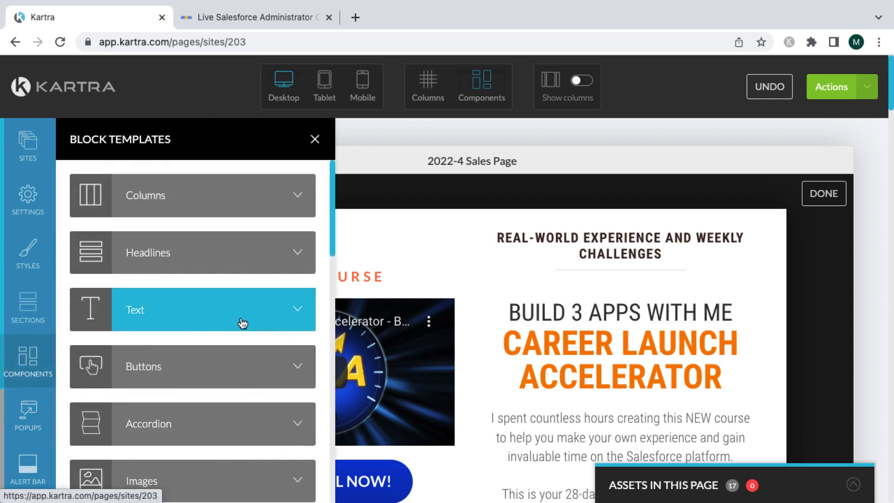
pyautogui.click(302, 315)
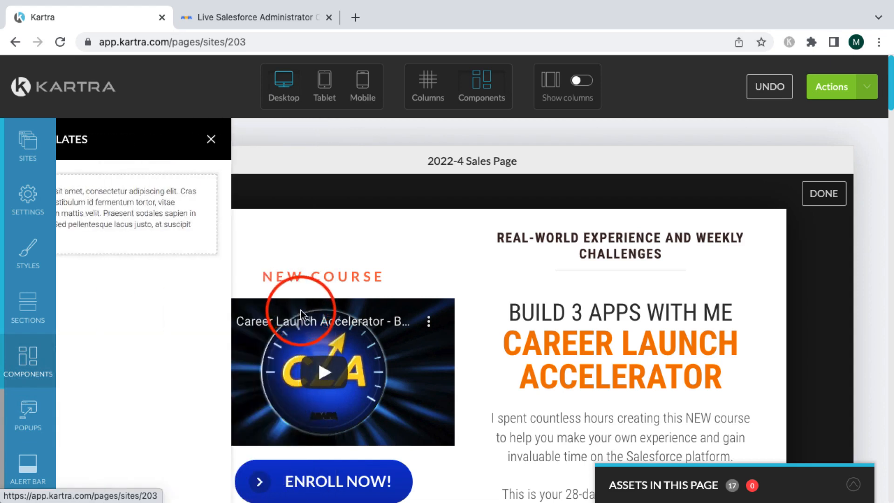
pyautogui.moveTo(257, 218); pyautogui.dragTo(441, 261)
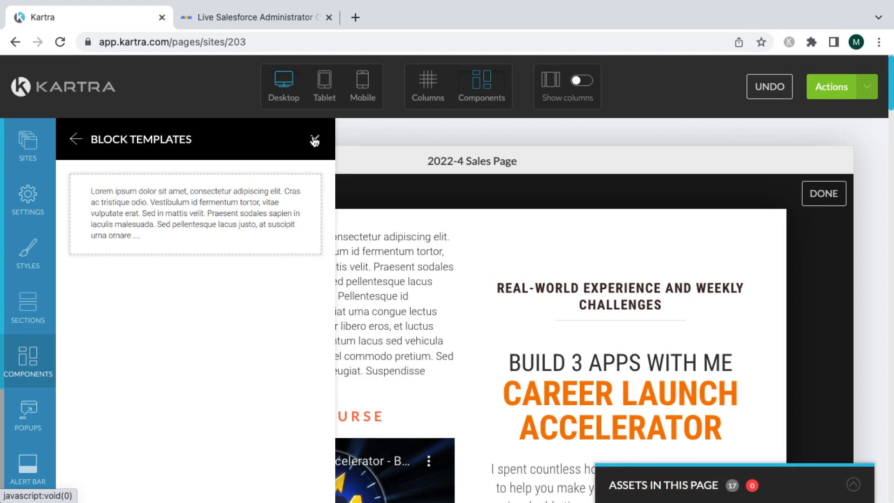
pyautogui.click(315, 144)
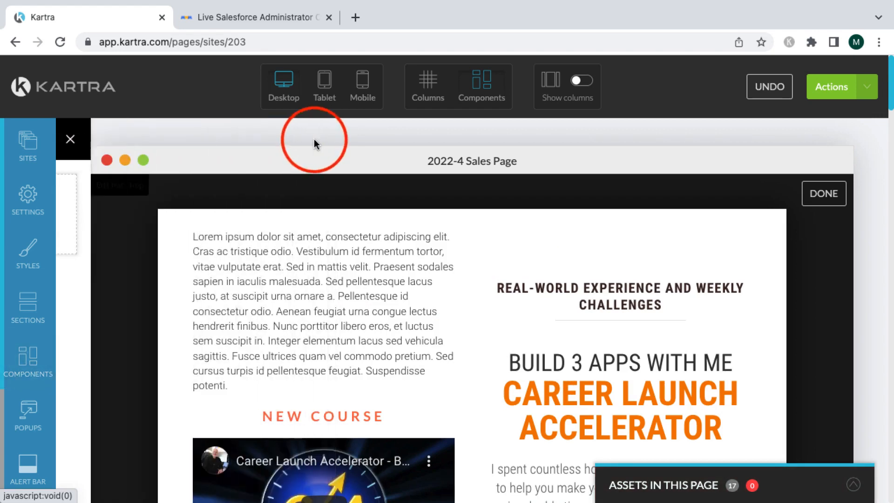
# - Replace the placeholder paragraph with "Don't go!" in centred bold italics, and change the heading below it to "NEW COURSE OFFER!!"
pyautogui.click(301, 279)
pyautogui.doubleClick(305, 279)
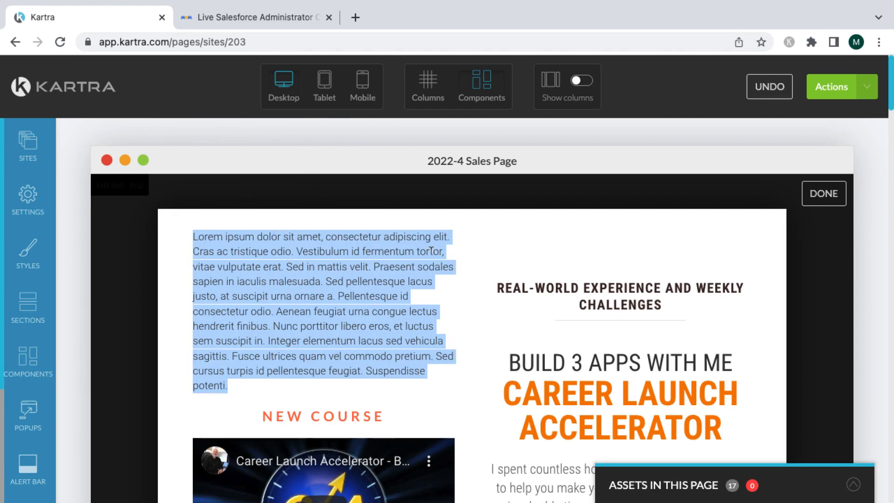
pyautogui.moveTo(312, 283)
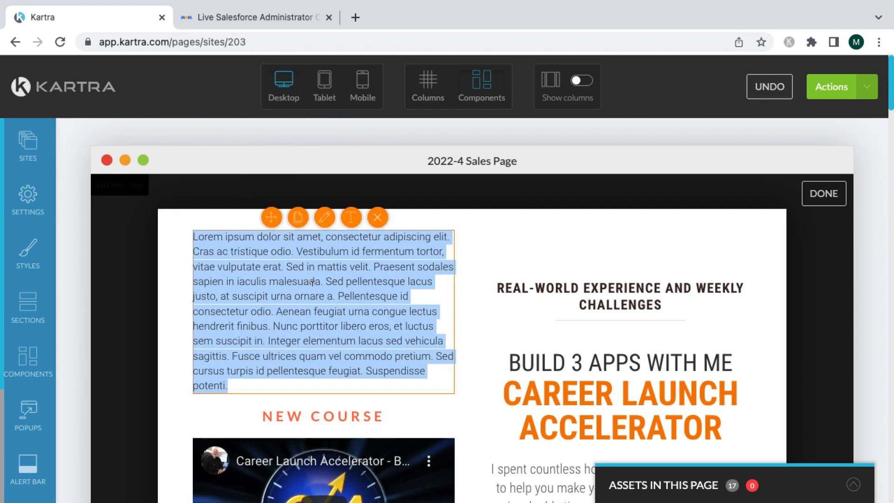
pyautogui.click(350, 221)
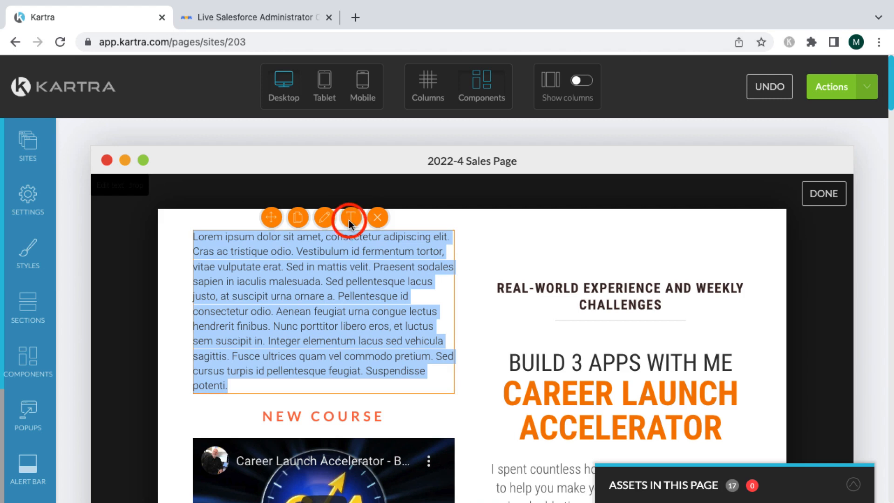
pyautogui.write("Don't go!")
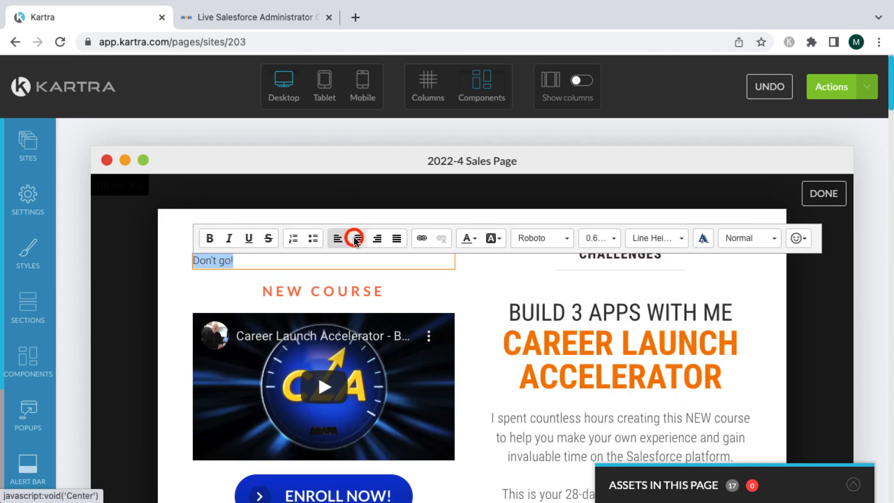
pyautogui.click(357, 237)
pyautogui.click(210, 238)
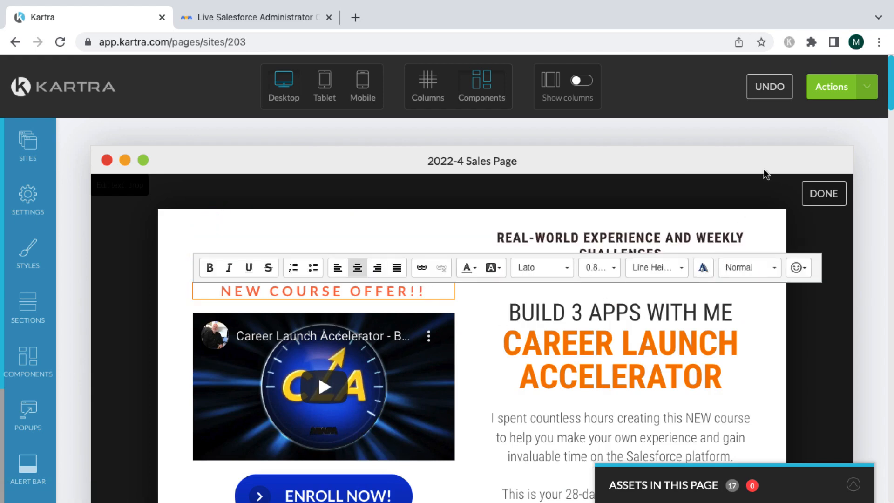
# - Publish the edited sales page live
pyautogui.click(832, 86)
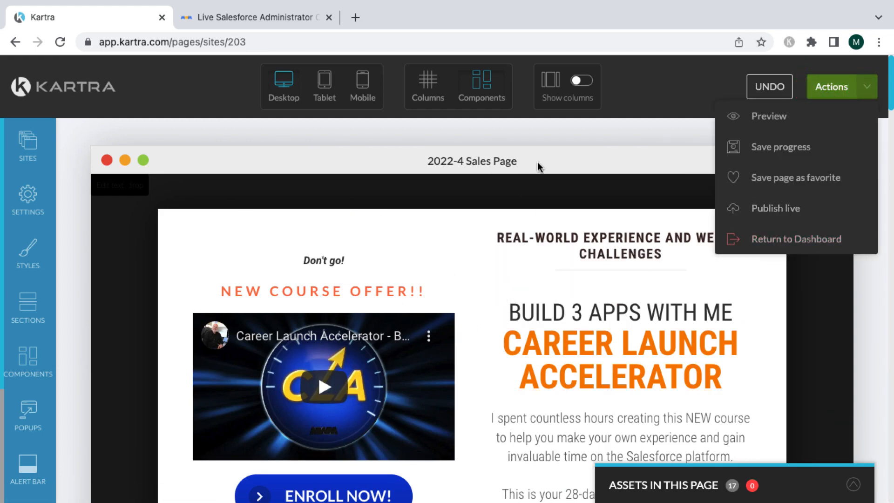
pyautogui.click(756, 208)
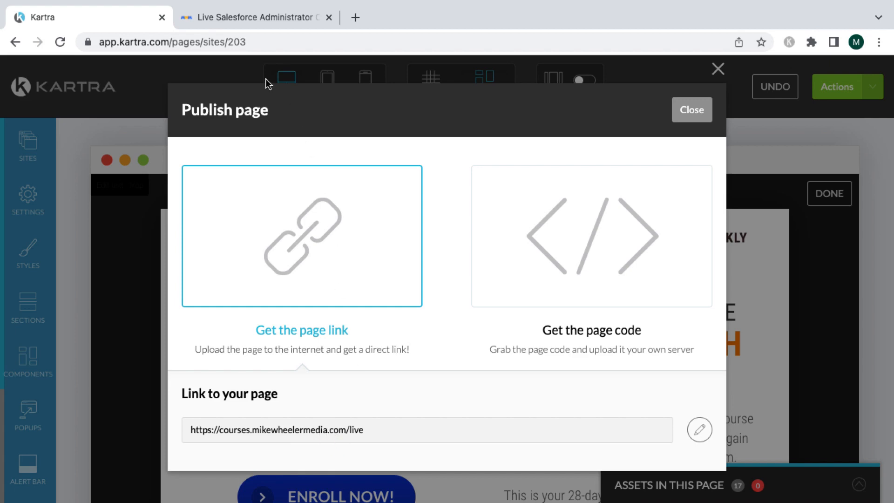
# - Reload the live sales page, trigger its exit pop-up to check the edits, and return to the Kartra editor, closing the publish dialog
pyautogui.click(259, 23)
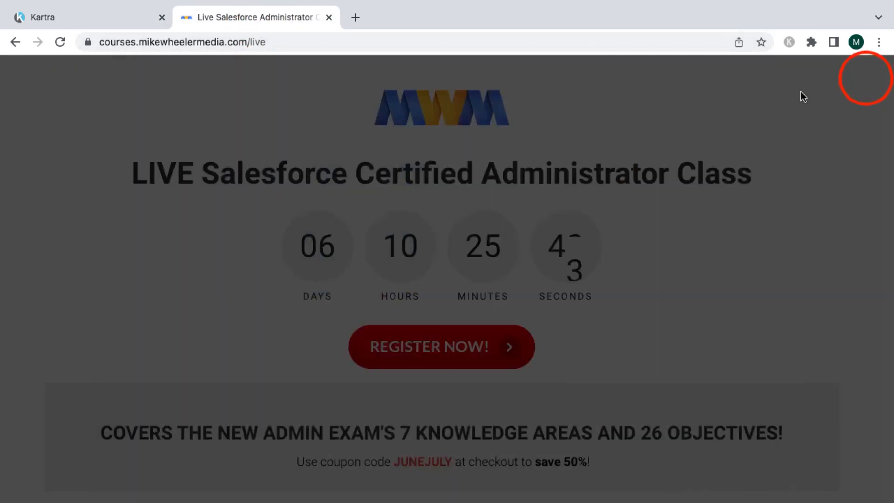
pyautogui.click(865, 72)
pyautogui.click(60, 42)
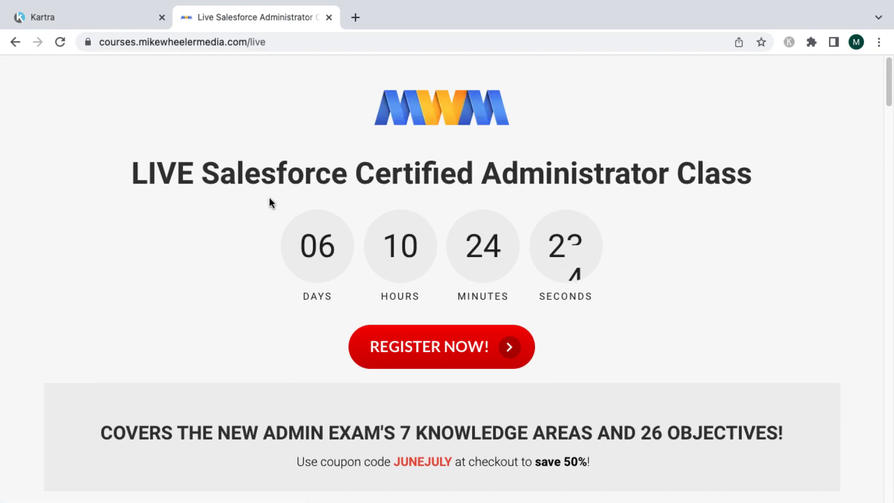
pyautogui.moveTo(111, 21)
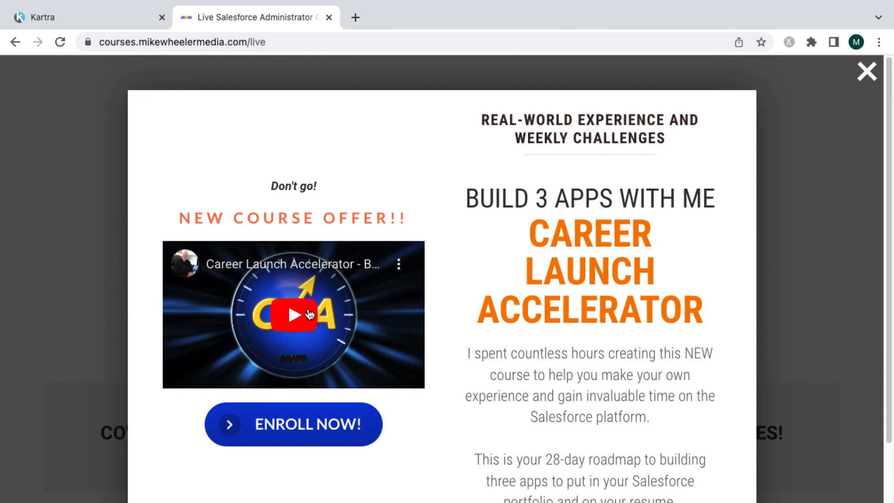
pyautogui.click(122, 21)
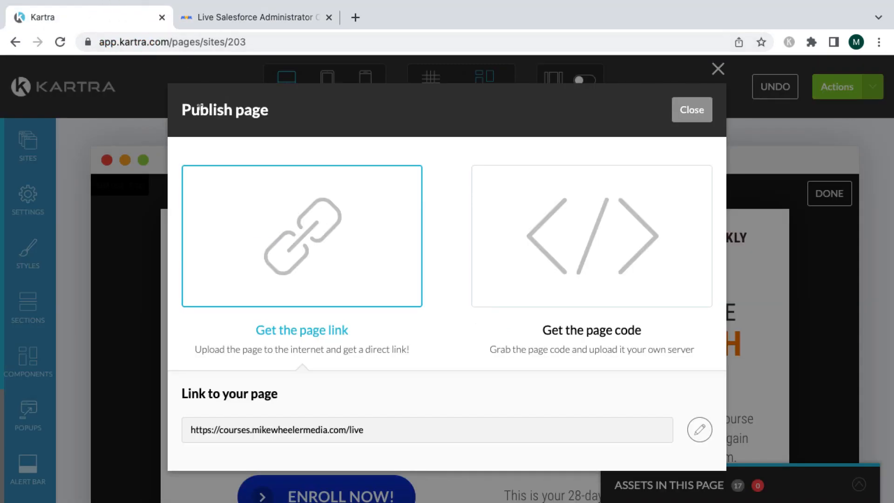
pyautogui.click(690, 112)
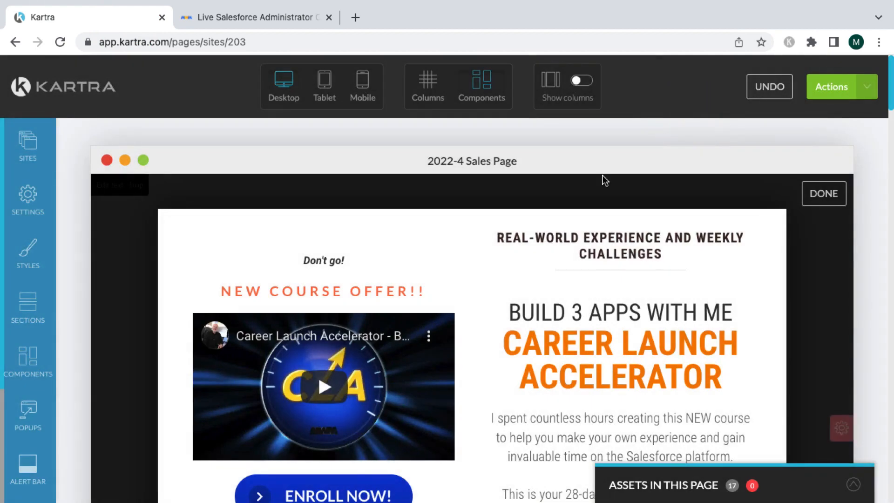